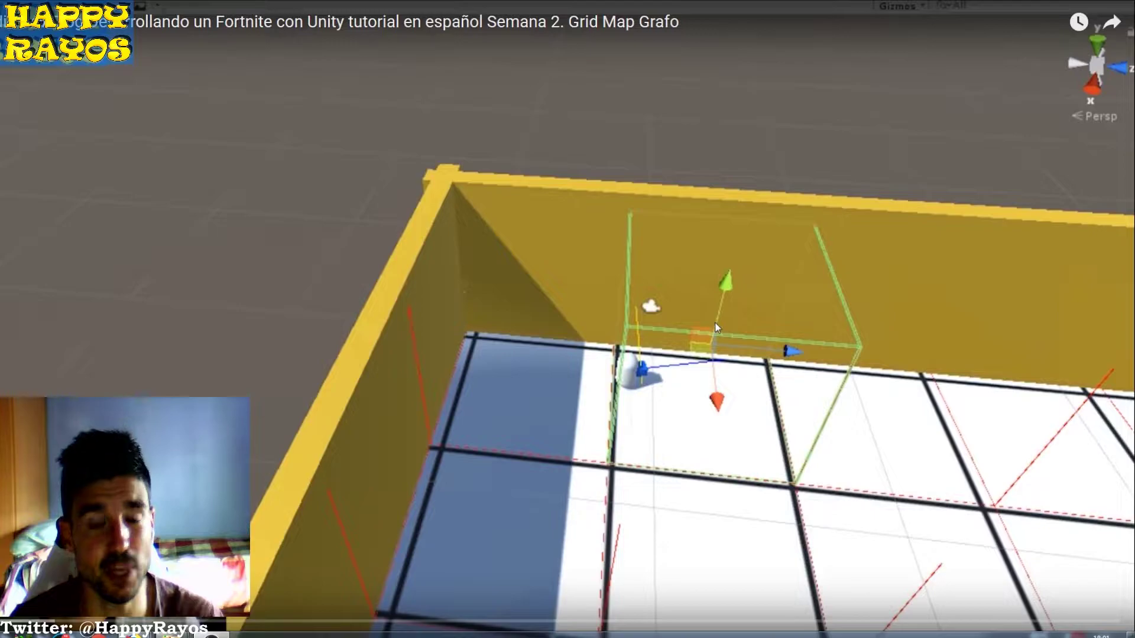
- Play the 'Semana 2. Grid Map Grafo' clip briefly, pause it, and exit full screen
{"action": "key", "text": "space"}
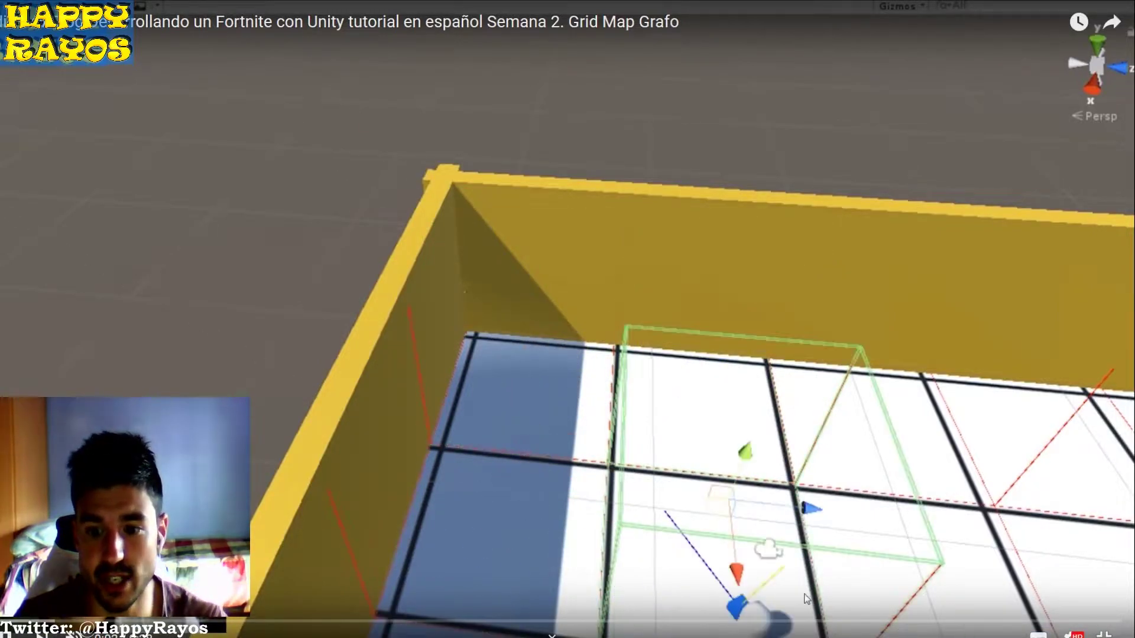
{"action": "key", "text": "space"}
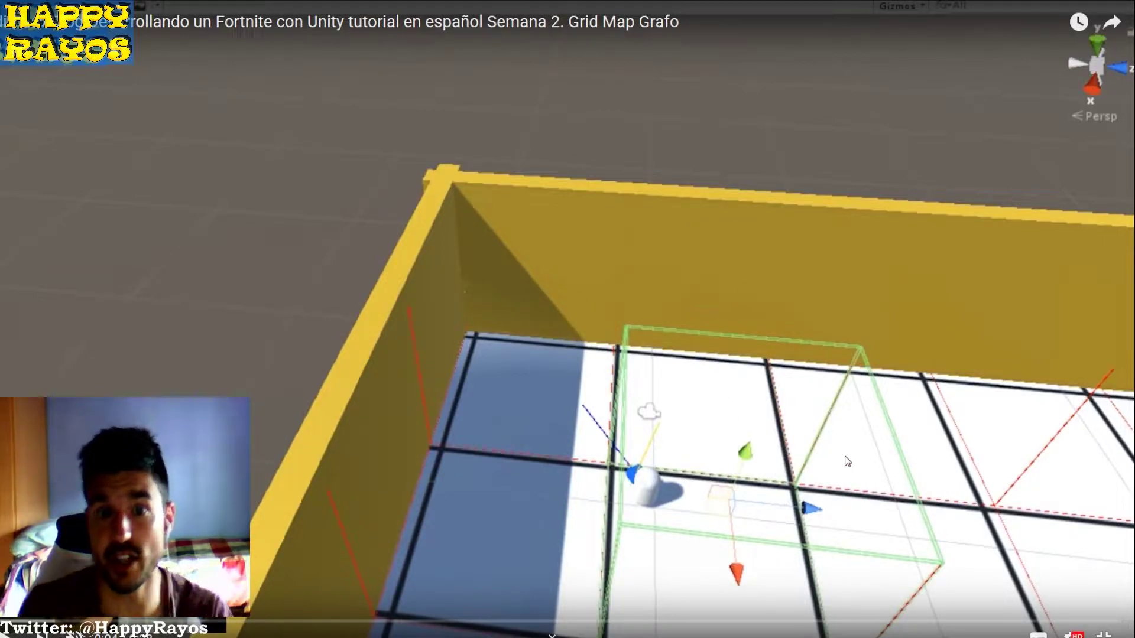
{"action": "left_click", "coordinate": [1103, 633]}
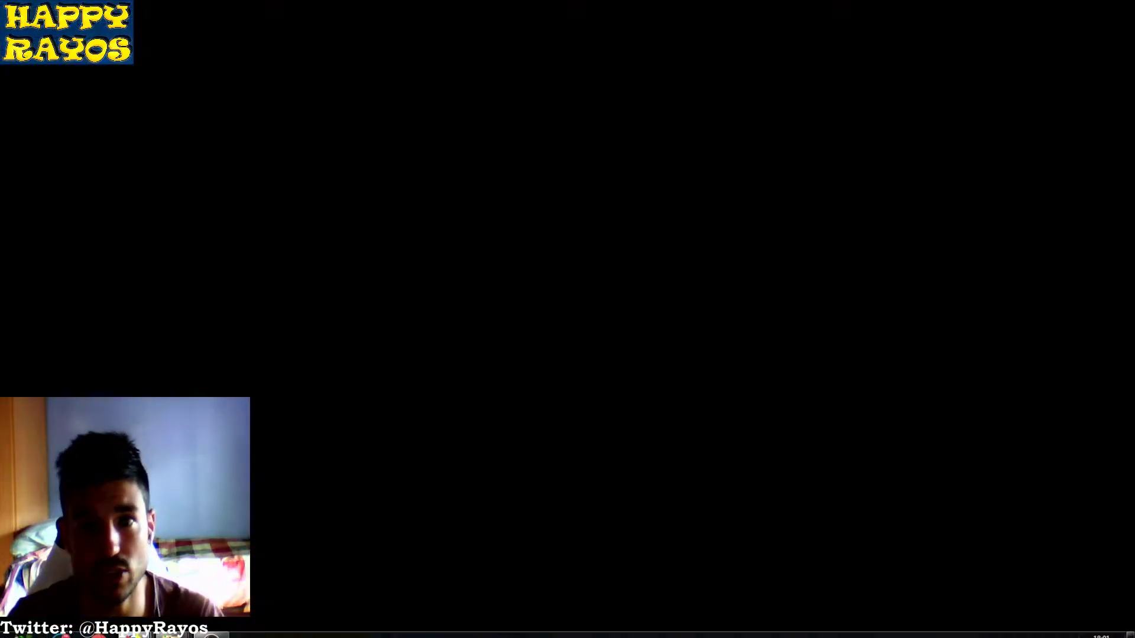
- Scroll to the CameraCol scene showing CameraBase's Camera Follow script settings
{"action": "scroll", "coordinate": [539, 429], "scroll_direction": "down", "scroll_amount": 7}
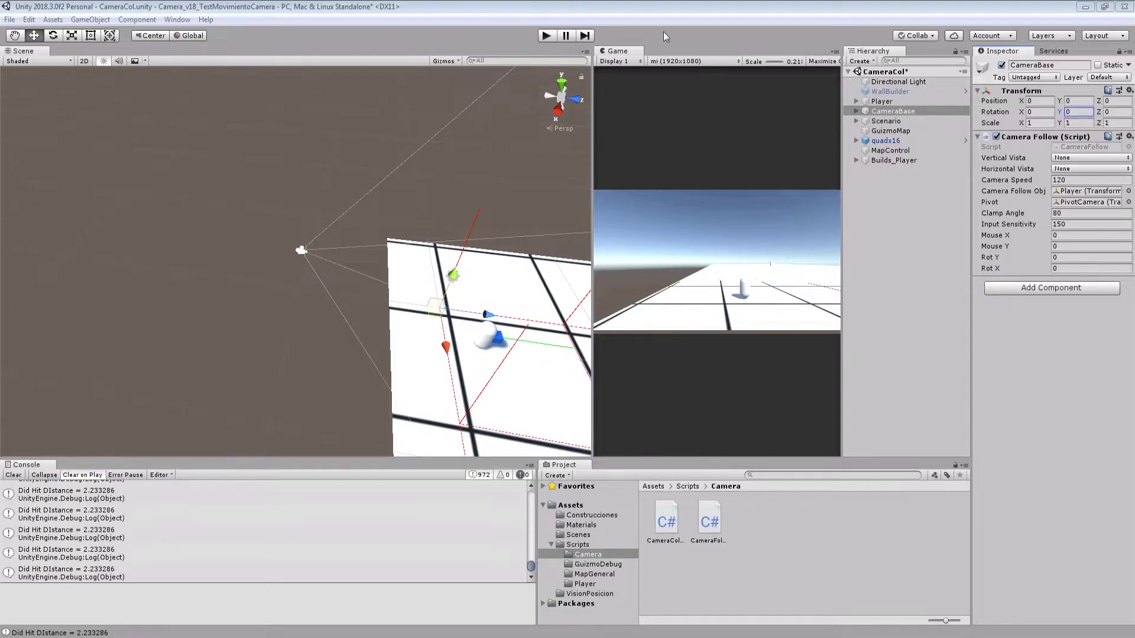
- Run the game, disable CameraBase's Camera Follow script, and tilt its X rotation to 1.41
{"action": "left_click", "coordinate": [540, 37]}
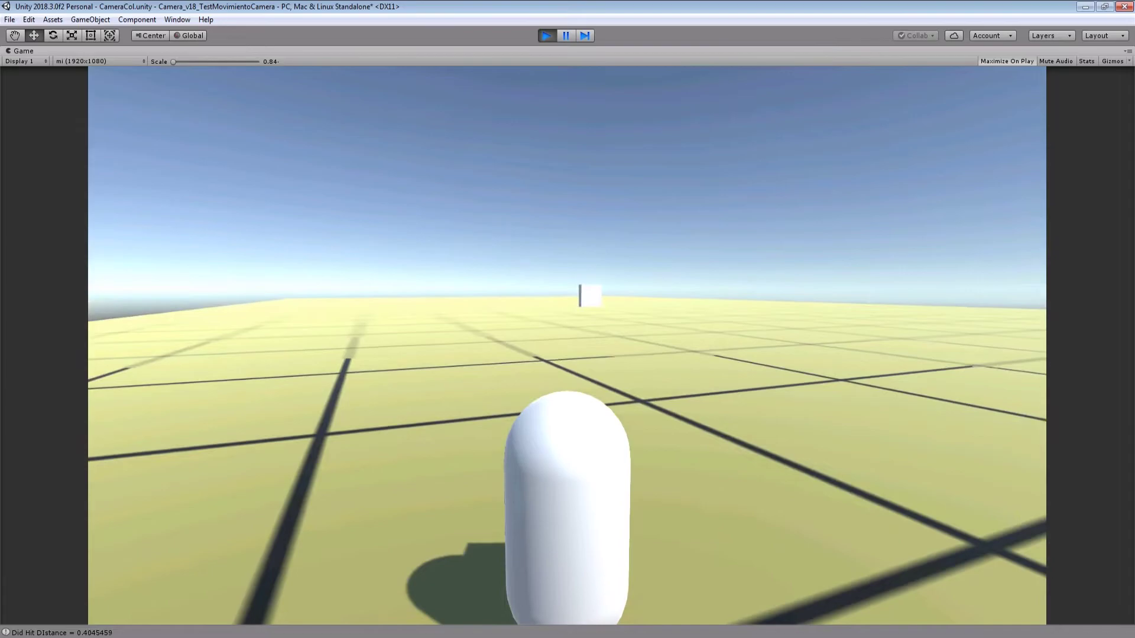
{"action": "key", "text": "shift+space"}
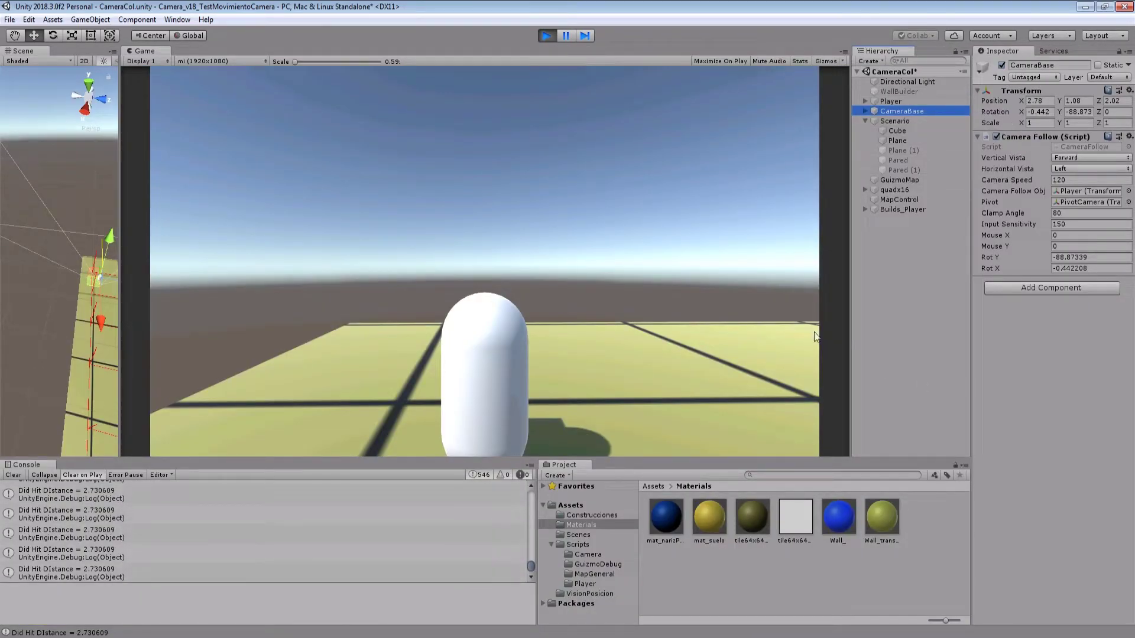
{"action": "left_click", "coordinate": [997, 136]}
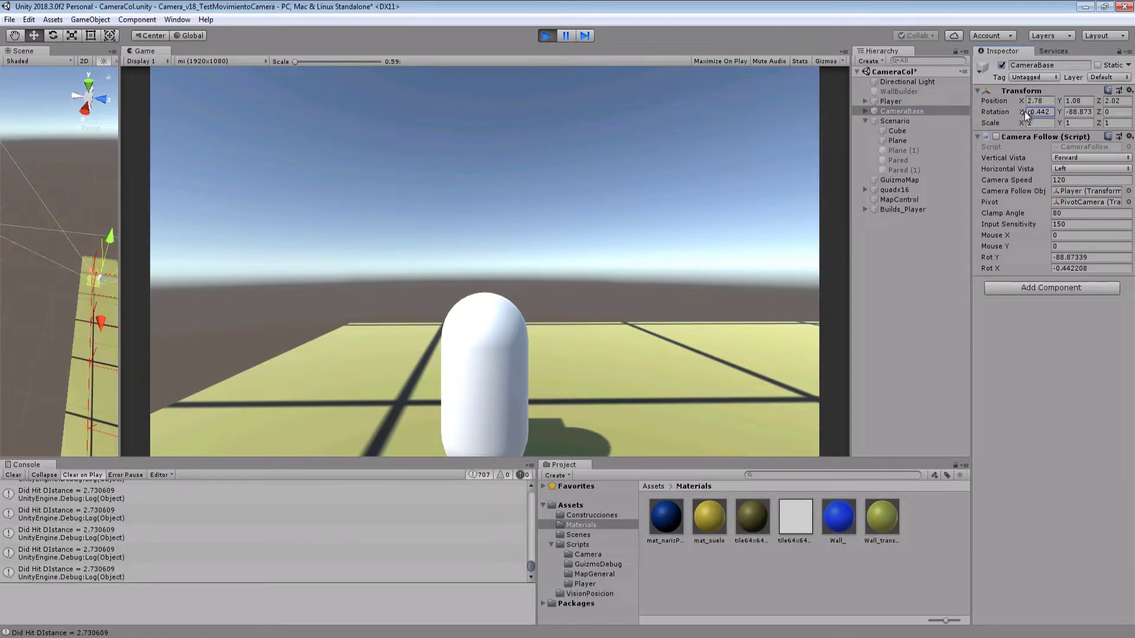
{"action": "mouse_move", "coordinate": [1024, 111]}
{"action": "left_mouse_down"}
{"action": "mouse_move", "coordinate": [369, 64]}
{"action": "mouse_move", "coordinate": [41, 170]}
{"action": "mouse_move", "coordinate": [939, 155]}
{"action": "mouse_move", "coordinate": [762, 155]}
{"action": "mouse_move", "coordinate": [1050, 111]}
{"action": "left_mouse_up"}
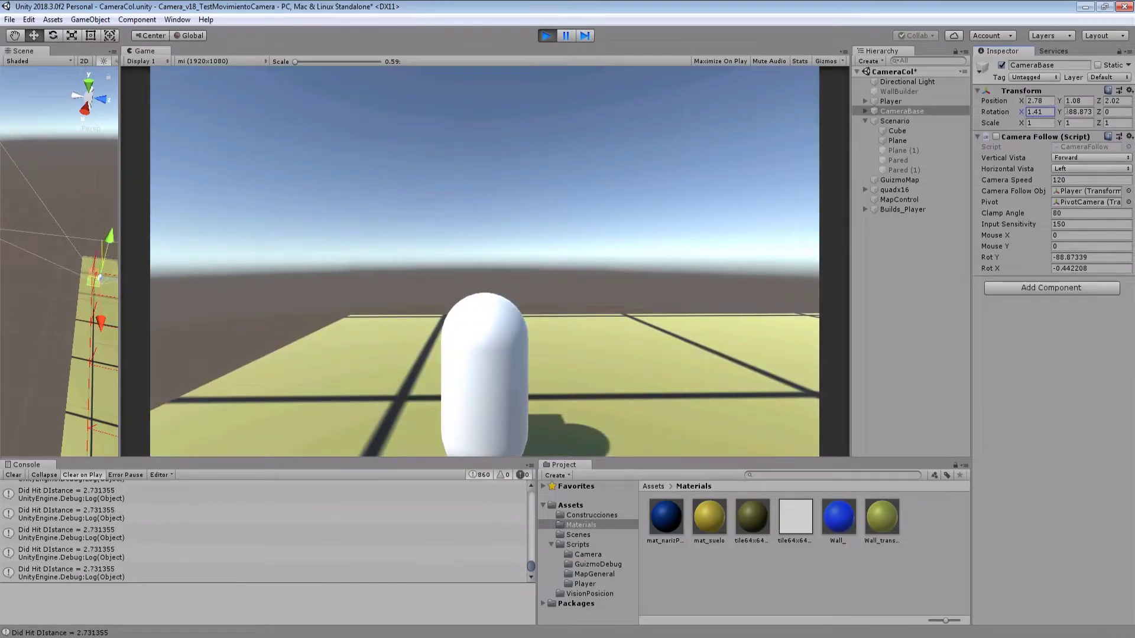
- Swing CameraBase to about 1.41 X, -47.77 Y toward the blue cube, keeping Z rotation at 0
{"action": "left_click_drag", "start_coordinate": [1059, 112], "coordinate": [1093, 112]}
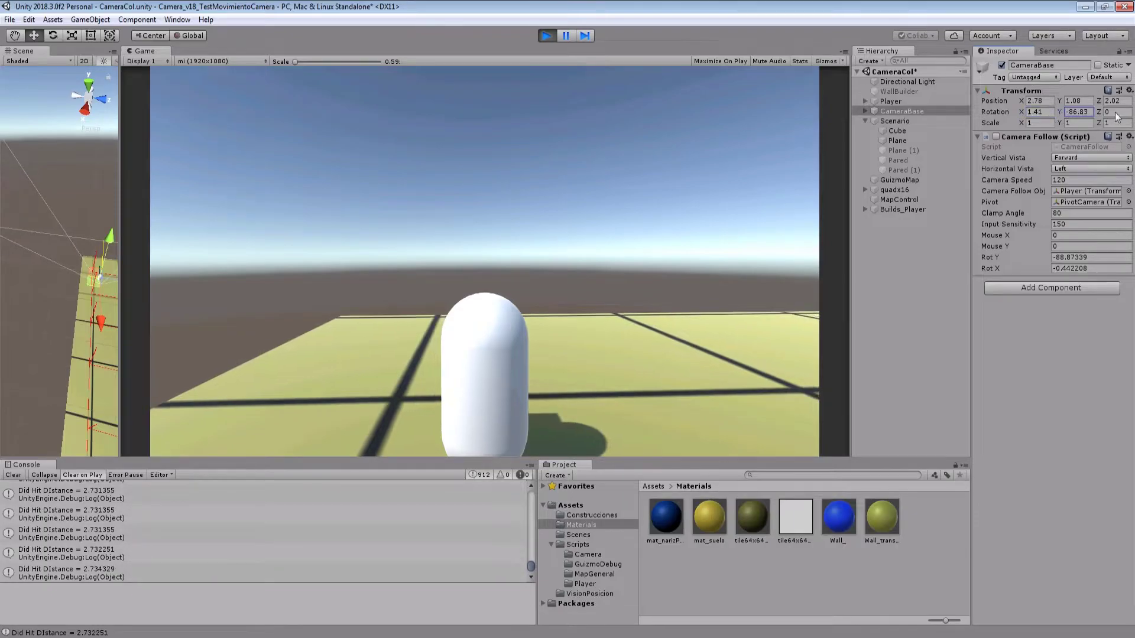
{"action": "left_click_drag", "start_coordinate": [503, 256], "coordinate": [132, 164]}
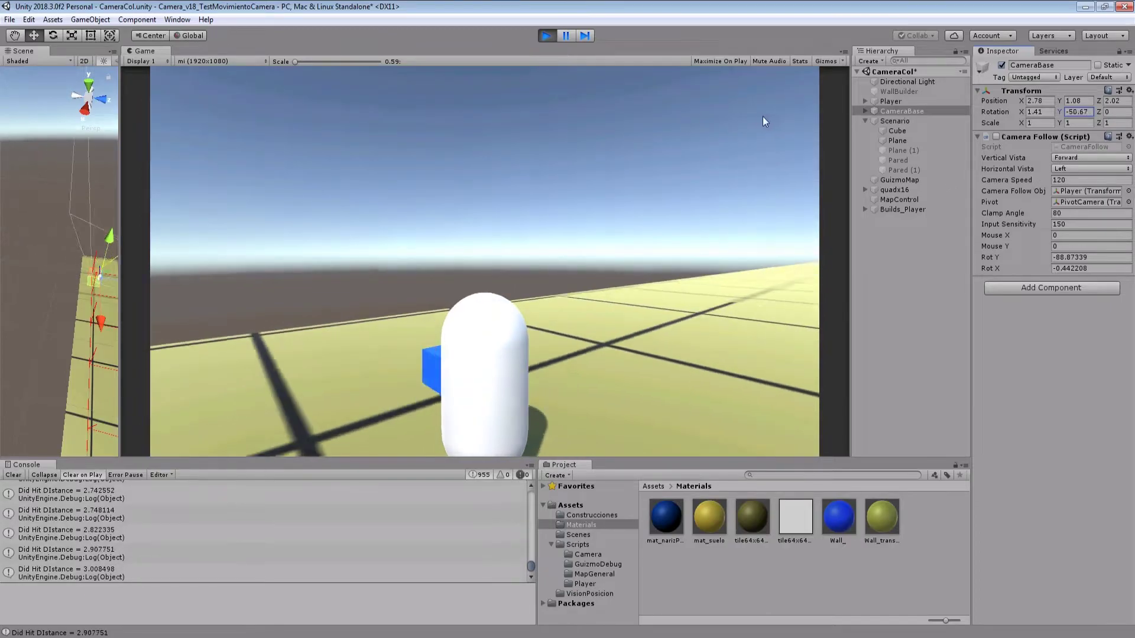
{"action": "mouse_move", "coordinate": [132, 164]}
{"action": "left_mouse_down"}
{"action": "mouse_move", "coordinate": [92, 226]}
{"action": "mouse_move", "coordinate": [241, 247]}
{"action": "mouse_move", "coordinate": [244, 160]}
{"action": "mouse_move", "coordinate": [761, 153]}
{"action": "left_mouse_up"}
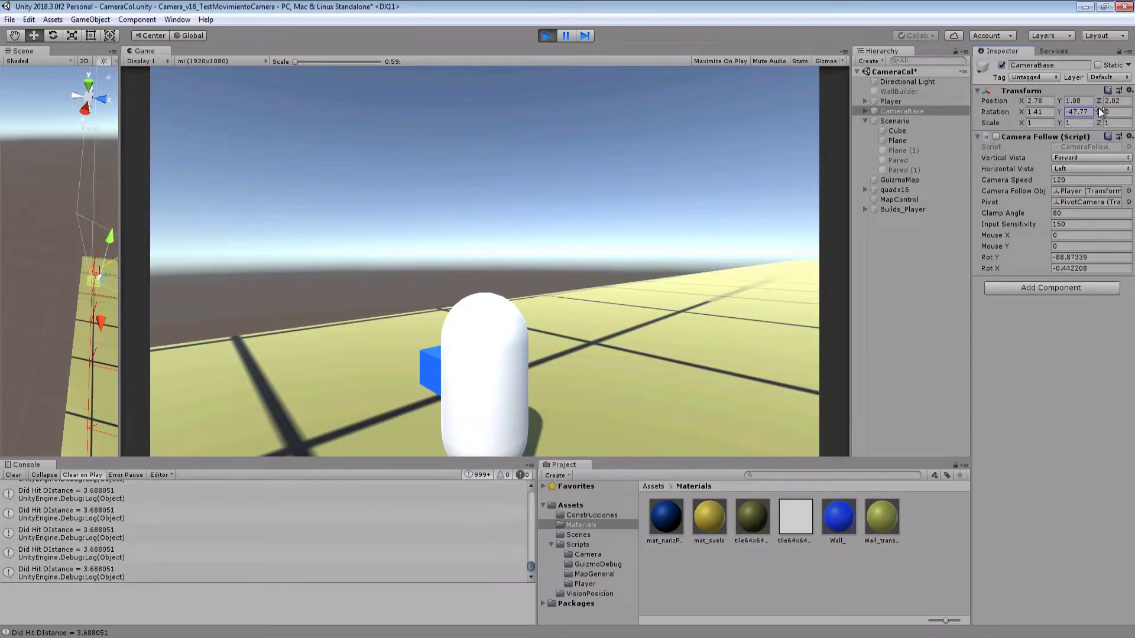
{"action": "mouse_move", "coordinate": [1100, 113]}
{"action": "left_mouse_down"}
{"action": "mouse_move", "coordinate": [870, 160]}
{"action": "mouse_move", "coordinate": [443, 219]}
{"action": "left_mouse_up"}
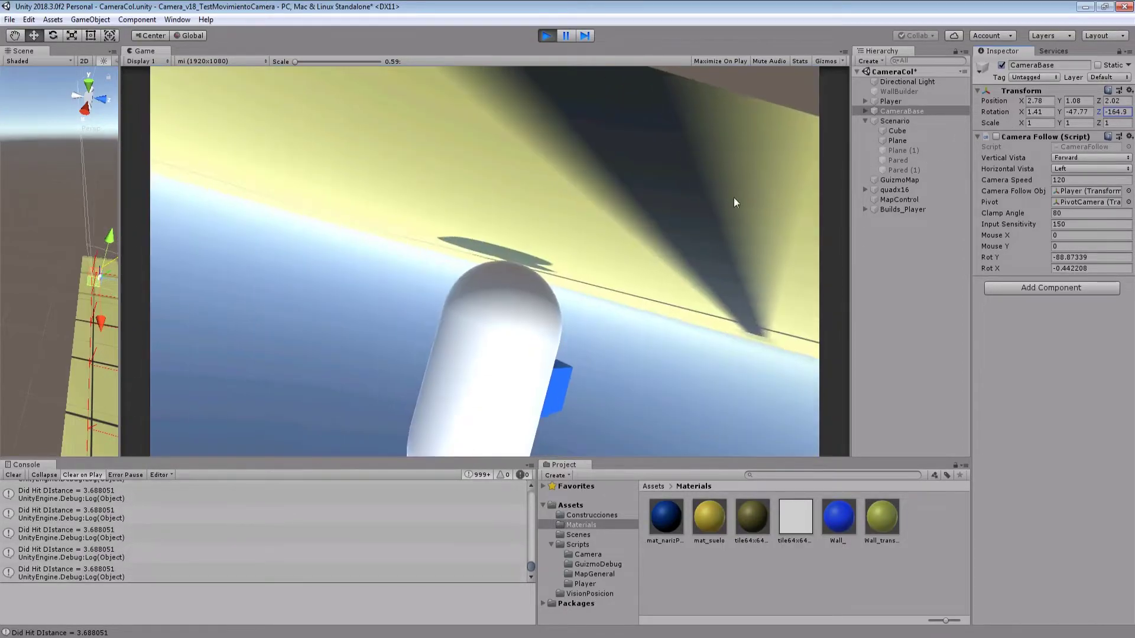
{"action": "key", "text": "ctrl+z"}
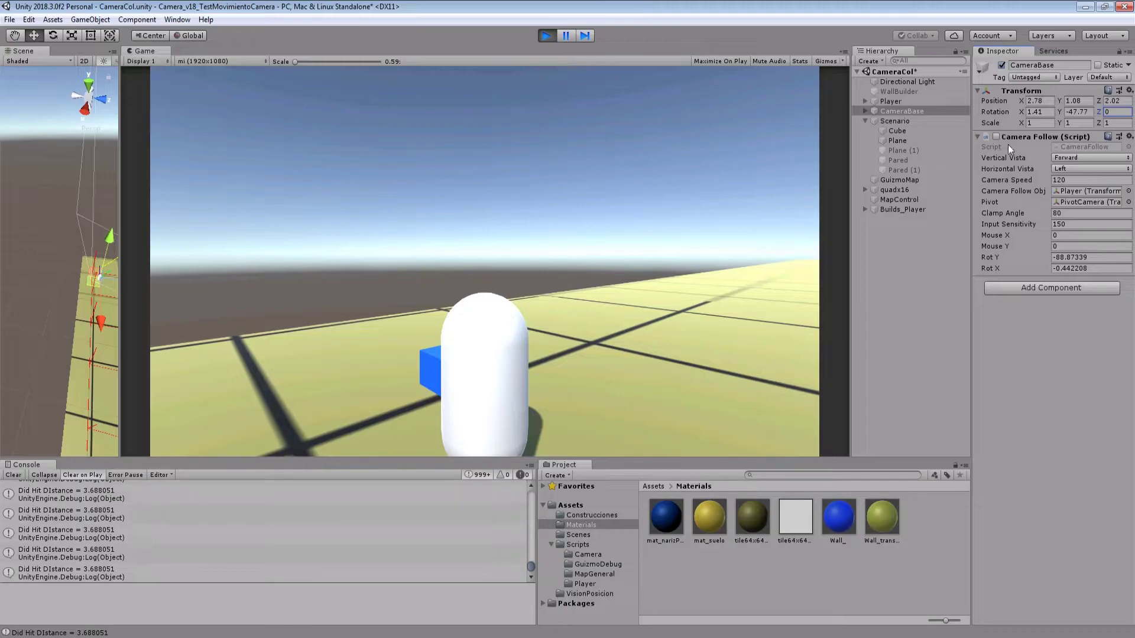
{"action": "left_click", "coordinate": [991, 135]}
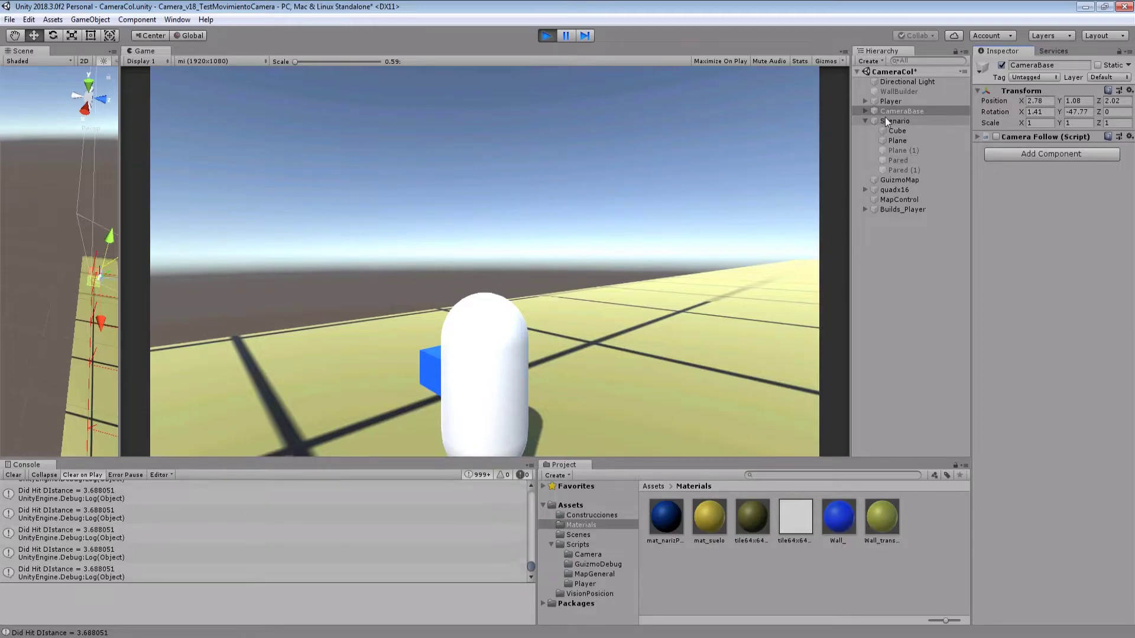
- Re-enable Camera Follow on CameraBase, snapping rotation to -0.442 X and -88.873 Y
{"action": "left_click", "coordinate": [1029, 143]}
{"action": "left_click", "coordinate": [996, 136]}
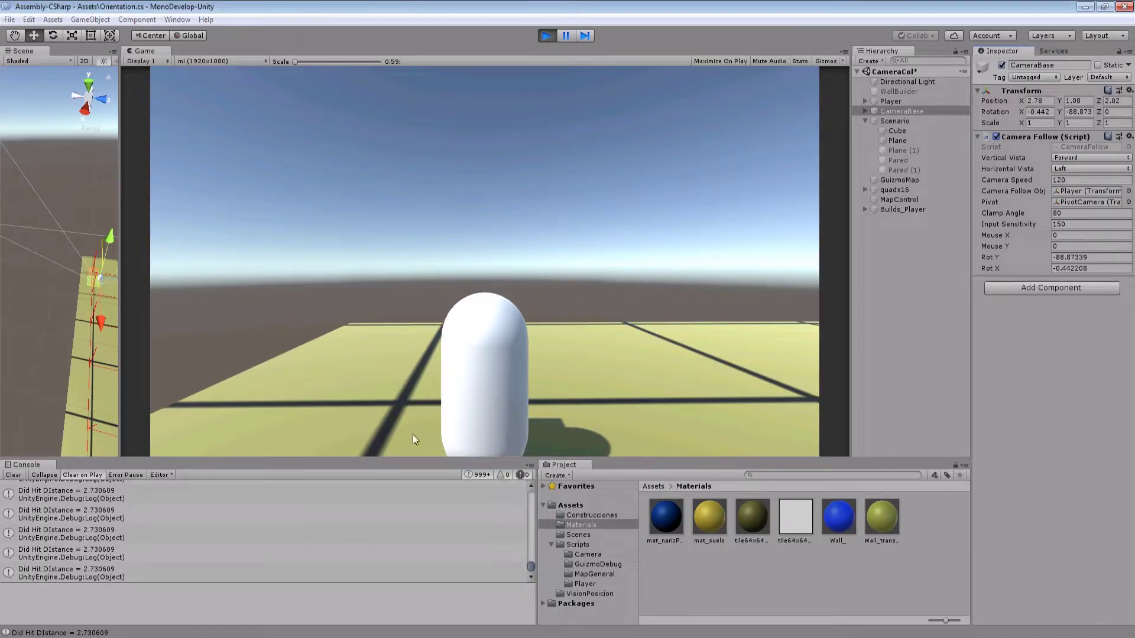
- In Orientation.cs, go to the Horizontal method and highlight its first rotationYAngle range condition
{"action": "key", "text": "alt+Tab"}
{"action": "scroll", "coordinate": [432, 348], "scroll_direction": "up", "scroll_amount": 7}
{"action": "scroll", "coordinate": [432, 350], "scroll_direction": "up", "scroll_amount": 6}
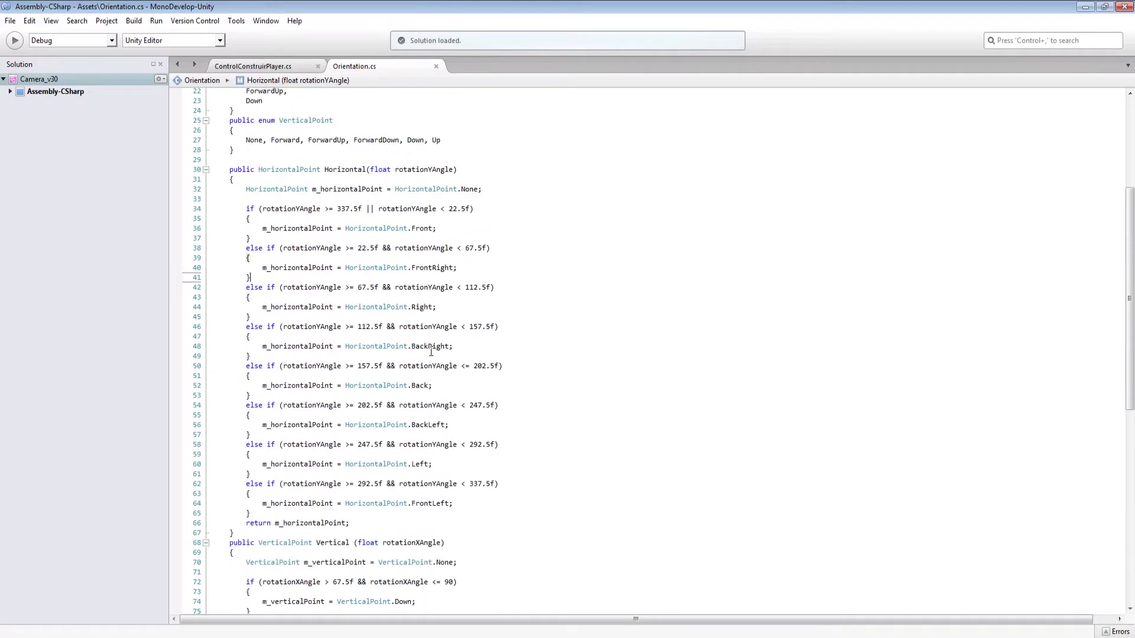
{"action": "scroll", "coordinate": [431, 351], "scroll_direction": "up", "scroll_amount": 2}
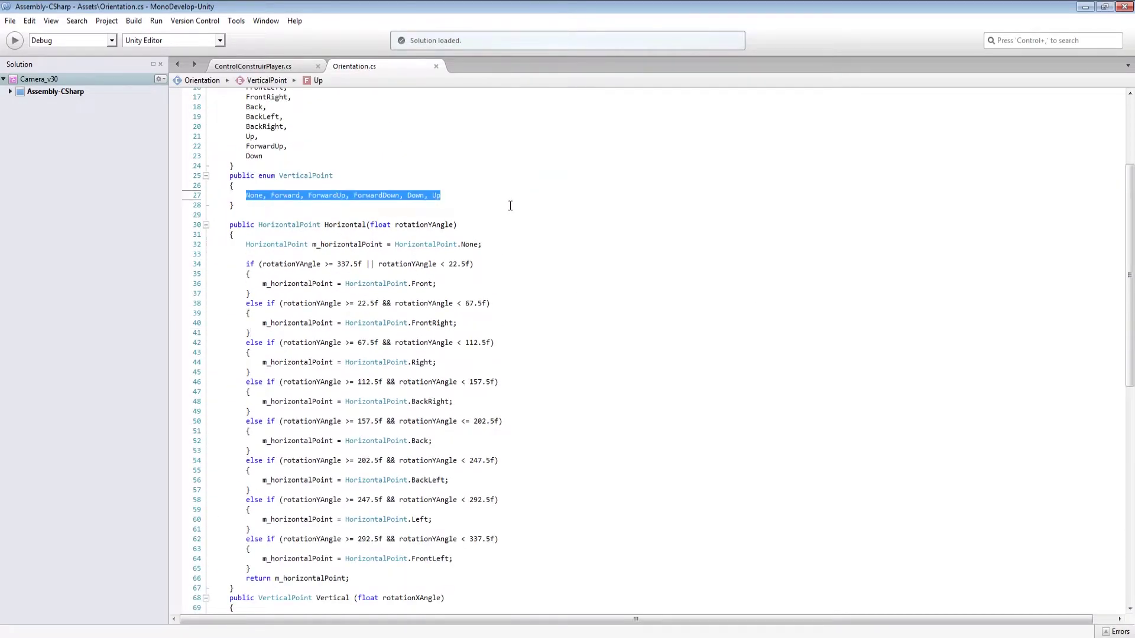
{"action": "left_click", "coordinate": [329, 297]}
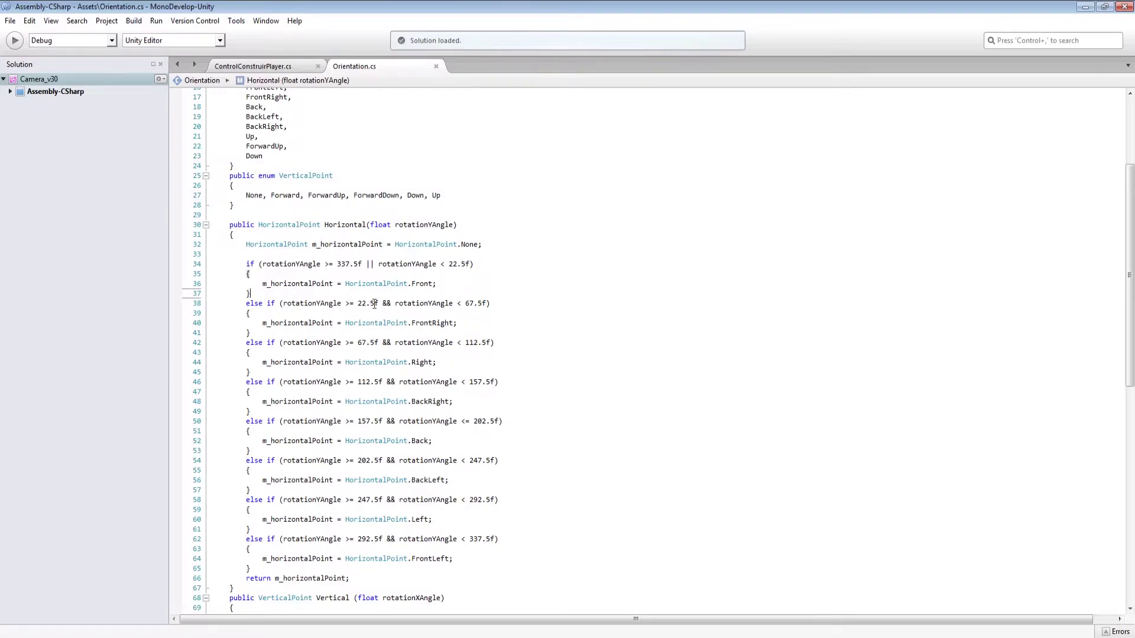
{"action": "left_click_drag", "start_coordinate": [267, 262], "coordinate": [415, 272]}
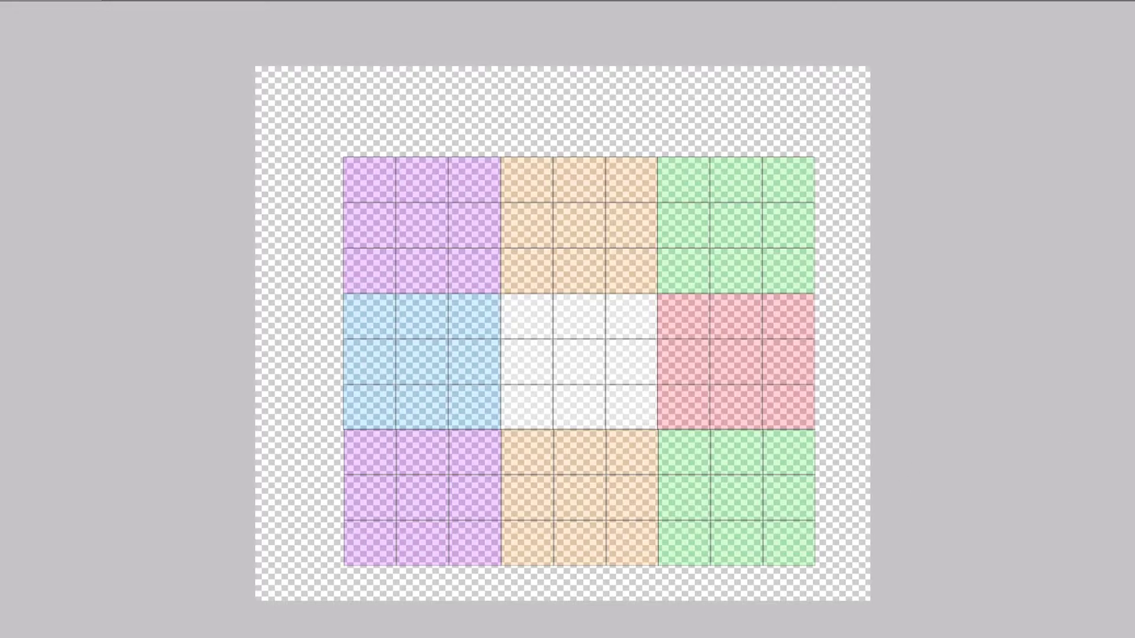
- Circle the centre tile and add eight direction lines labelled 0, 90, 180 and 270
{"action": "left_click", "coordinate": [579, 367]}
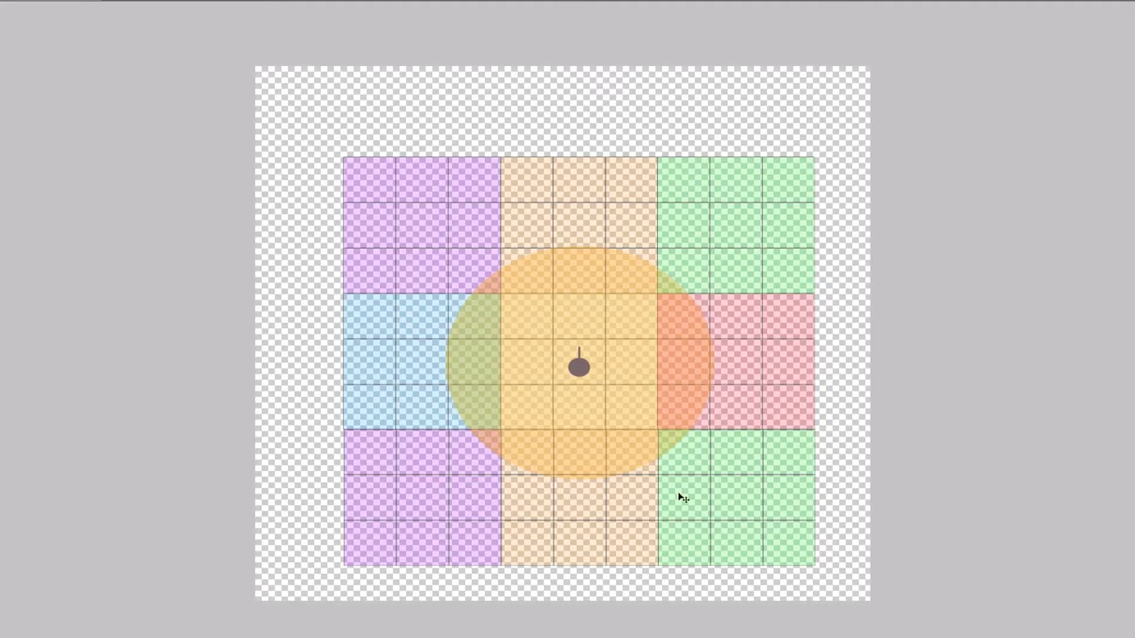
{"action": "left_click", "coordinate": [579, 367]}
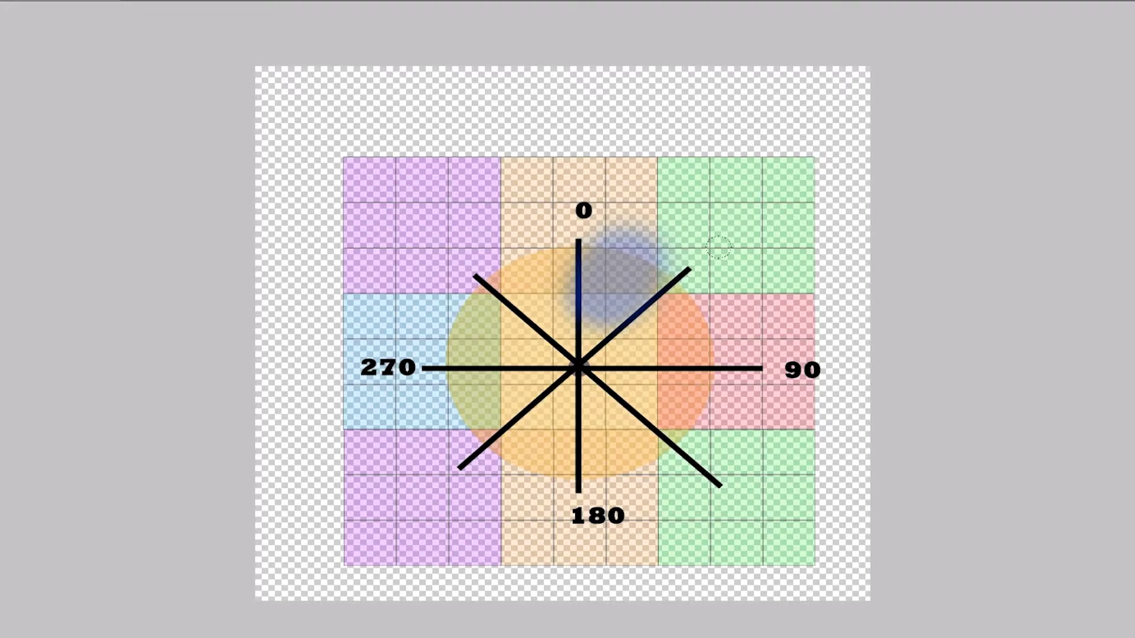
- Paint blue-grey strokes on the angle diagram around 90, 180, the 270 side and centre
{"action": "key", "text": "ctrl+z"}
{"action": "left_click_drag", "start_coordinate": [739, 360], "coordinate": [668, 379]}
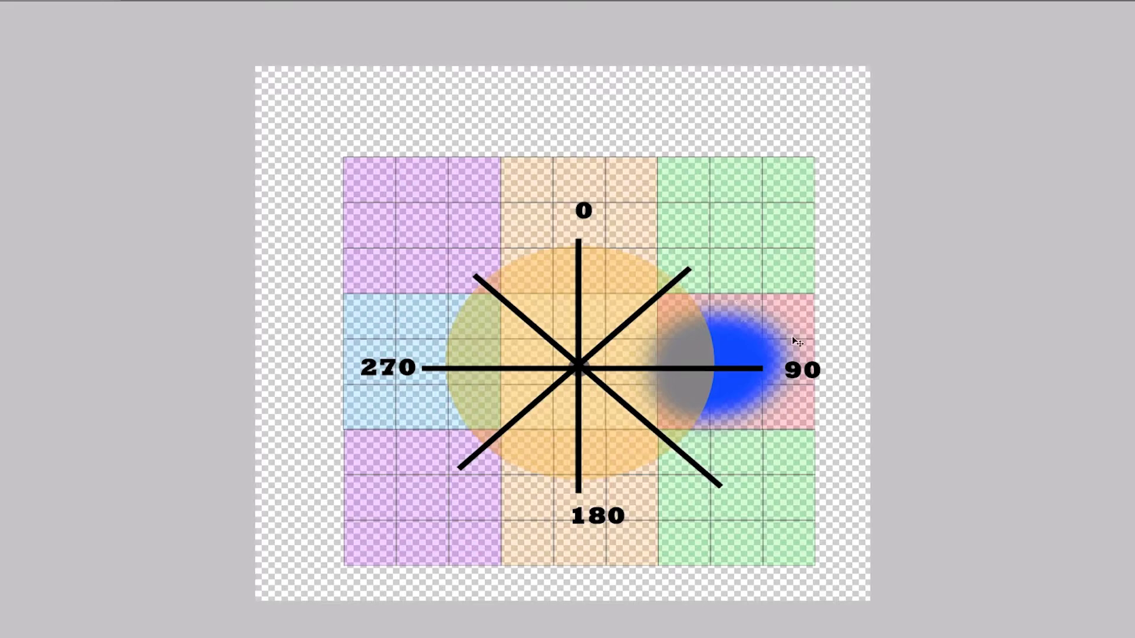
{"action": "left_click_drag", "start_coordinate": [798, 343], "coordinate": [674, 428]}
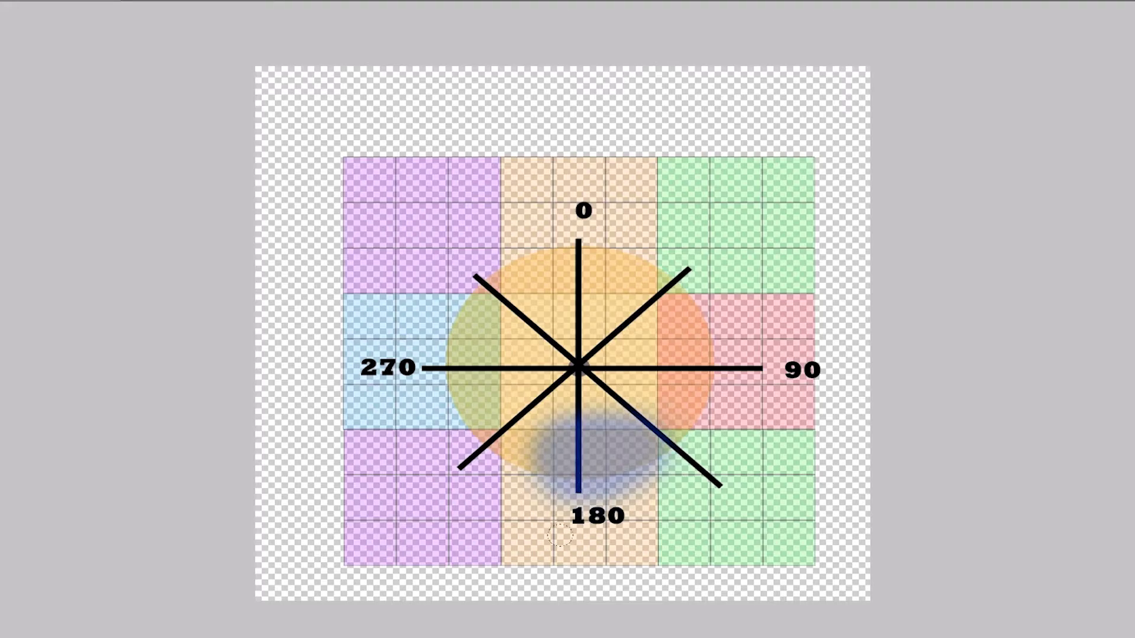
{"action": "left_click_drag", "start_coordinate": [598, 520], "coordinate": [539, 421]}
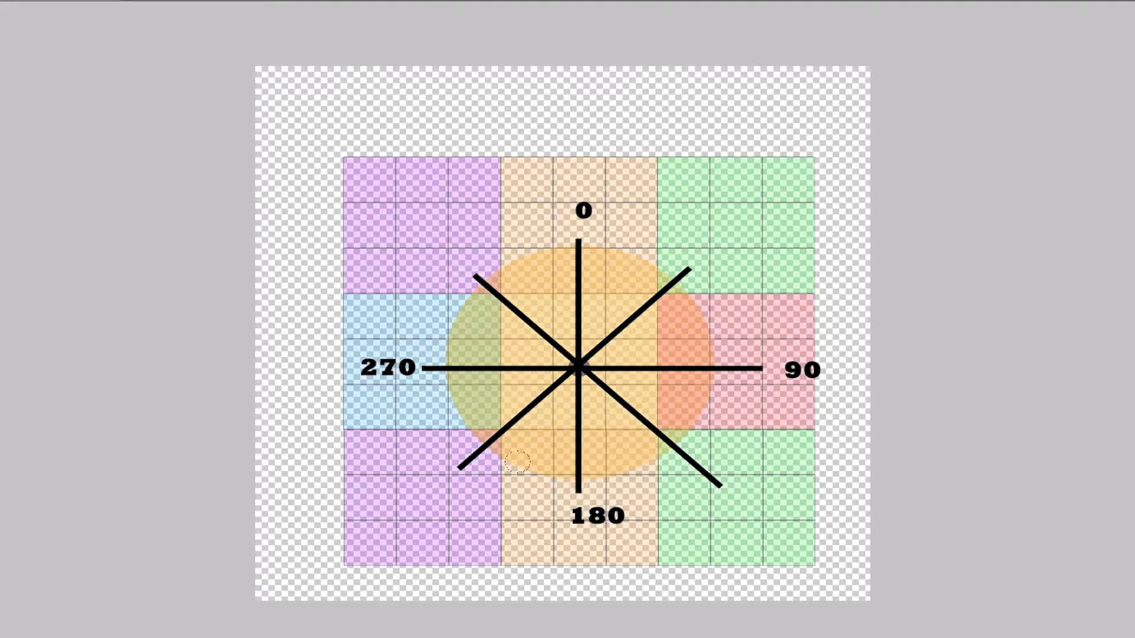
{"action": "mouse_move", "coordinate": [479, 401]}
{"action": "left_mouse_down"}
{"action": "mouse_move", "coordinate": [582, 325]}
{"action": "mouse_move", "coordinate": [624, 231]}
{"action": "left_mouse_up"}
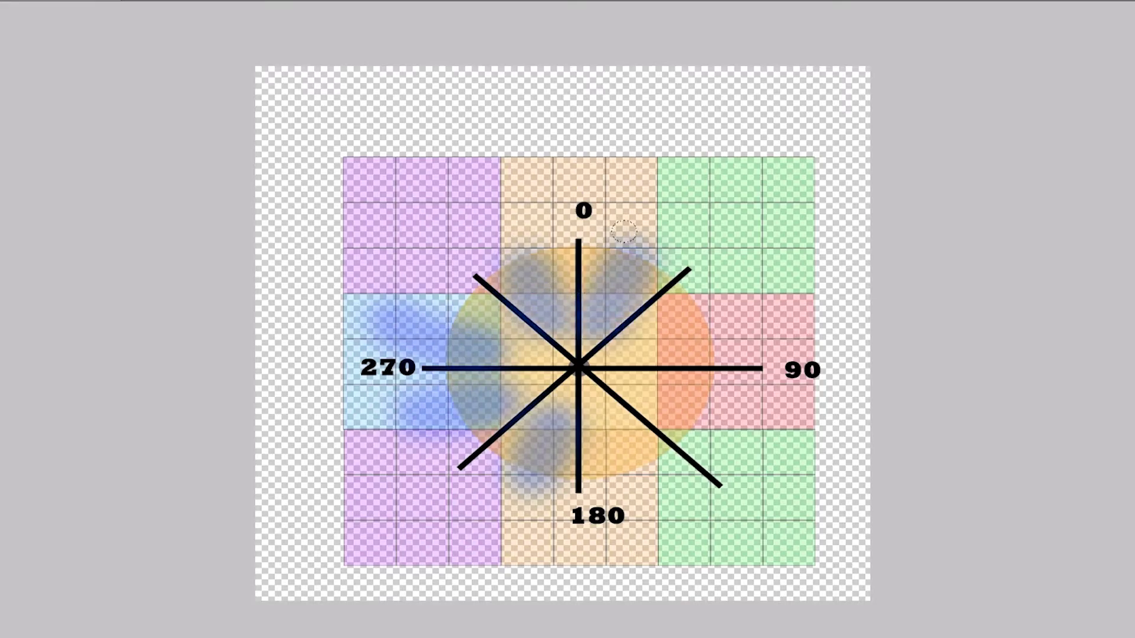
{"action": "left_click_drag", "start_coordinate": [635, 313], "coordinate": [760, 253]}
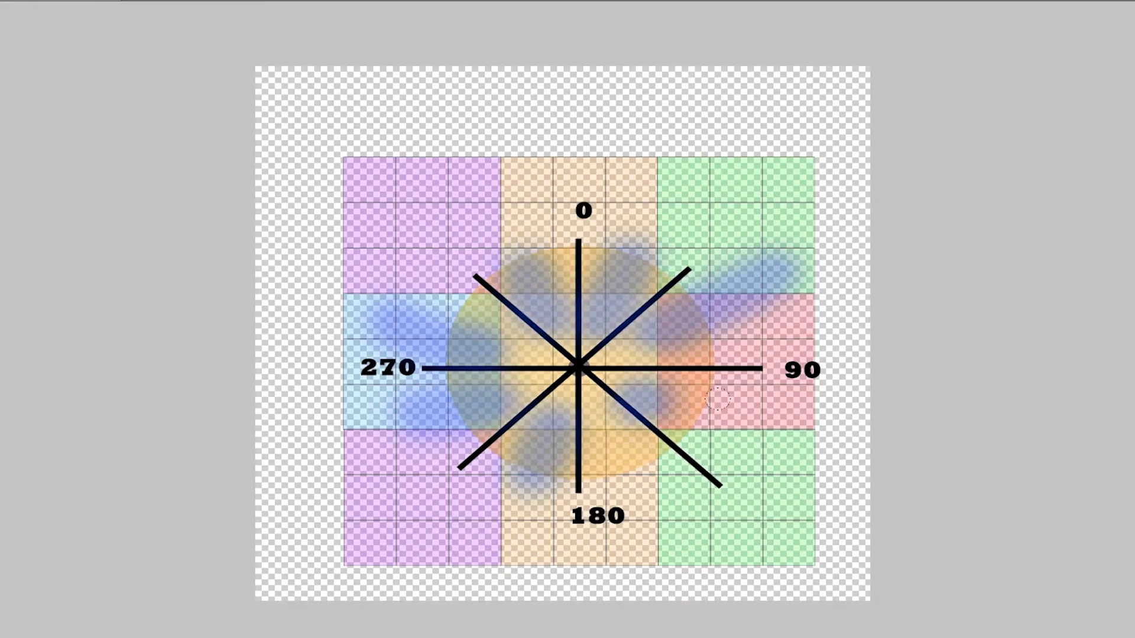
{"action": "left_click_drag", "start_coordinate": [603, 391], "coordinate": [769, 413]}
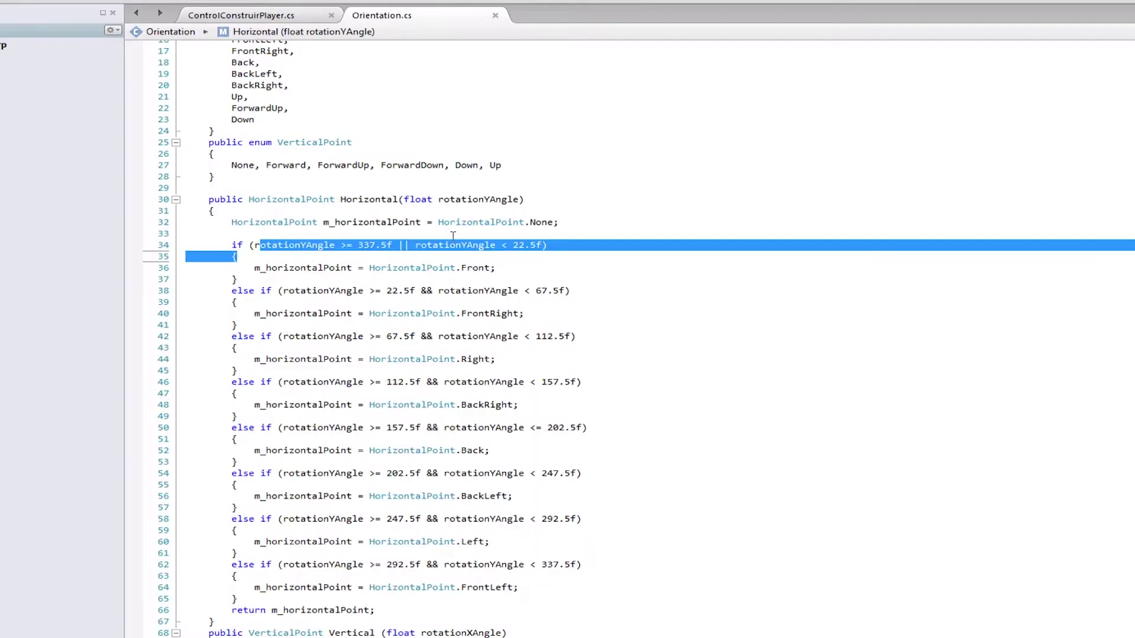
{"action": "left_click", "coordinate": [452, 238]}
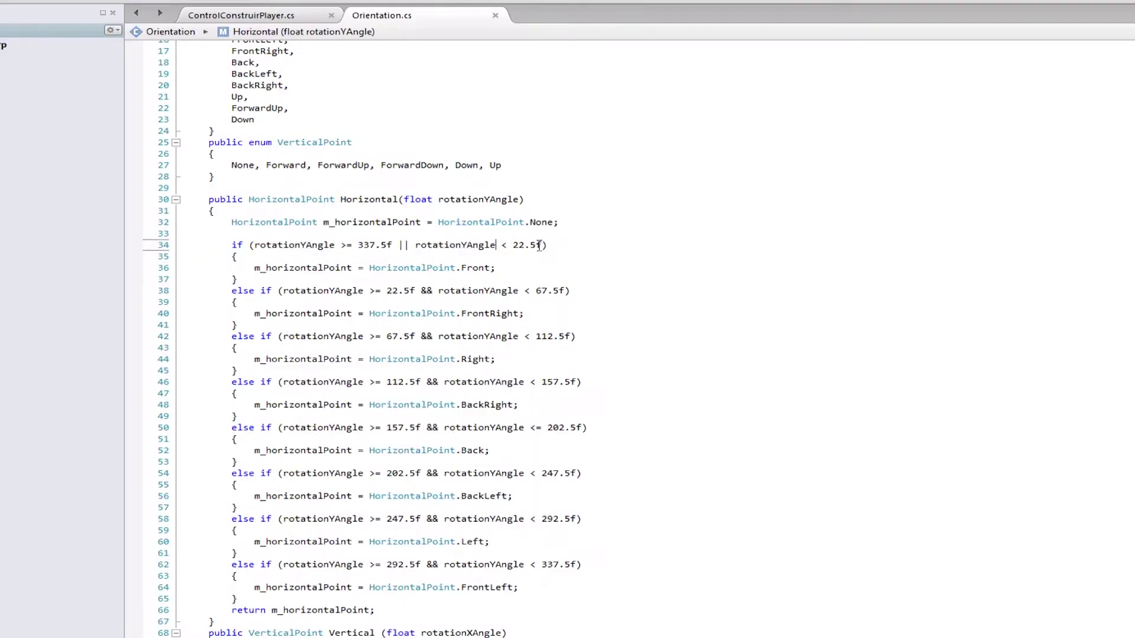
- Highlight the Right case on line 44 and the BackRight case on line 48 in Horizontal()
{"action": "left_click_drag", "start_coordinate": [461, 267], "coordinate": [494, 268]}
{"action": "left_click_drag", "start_coordinate": [461, 359], "coordinate": [495, 358]}
{"action": "left_click_drag", "start_coordinate": [485, 404], "coordinate": [507, 405]}
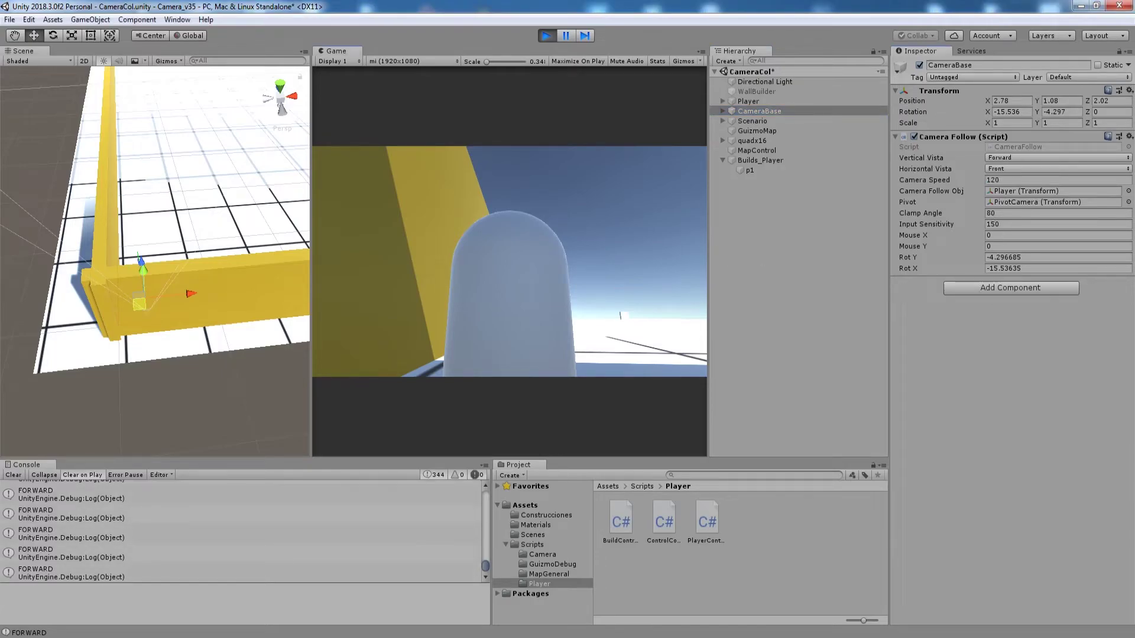
- Turn the game camera right, down at the floor, left, then back forward with D, S, A, W
{"action": "key", "text": "d"}
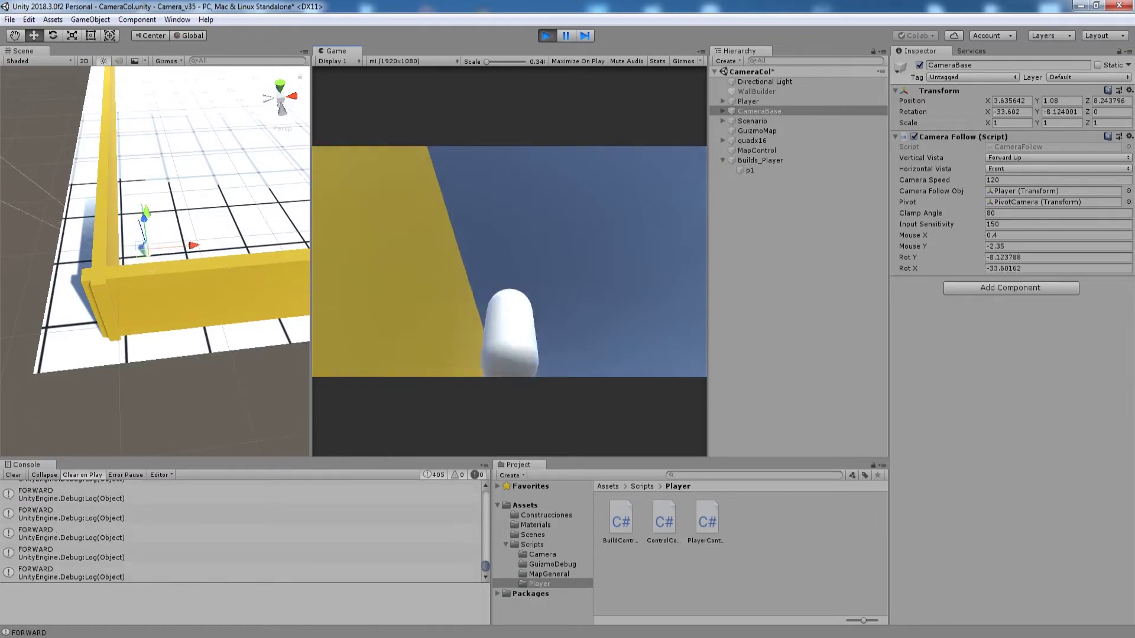
{"action": "key", "text": "s"}
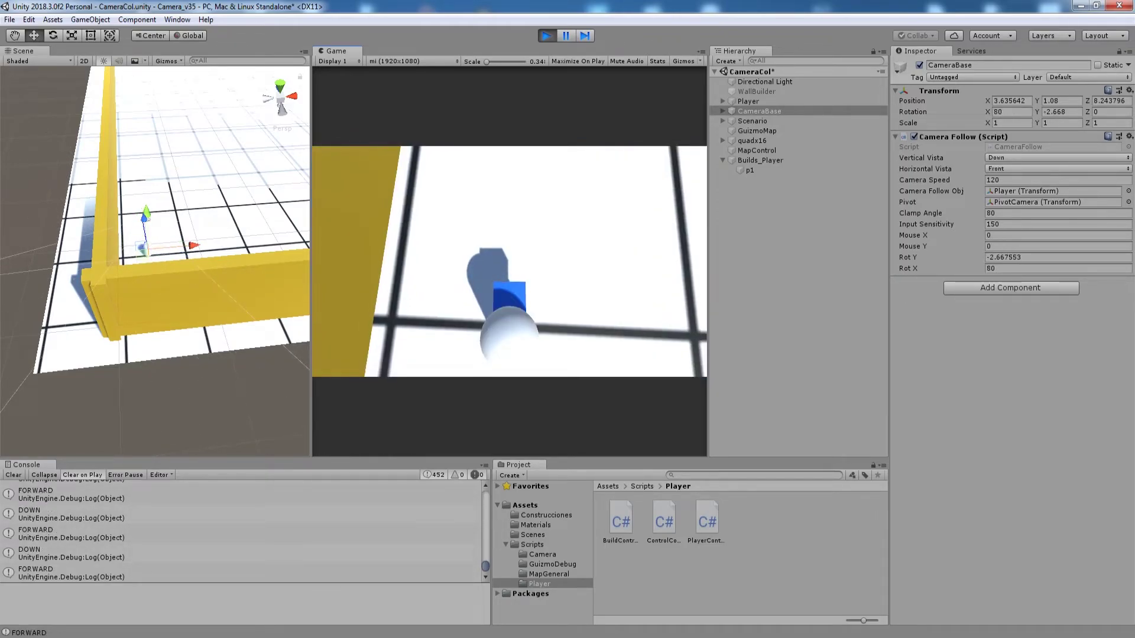
{"action": "key", "text": "a"}
{"action": "key", "text": "w"}
- Select Player and tick Construir under Control Construir Player to show the wall preview
{"action": "left_click", "coordinate": [747, 101]}
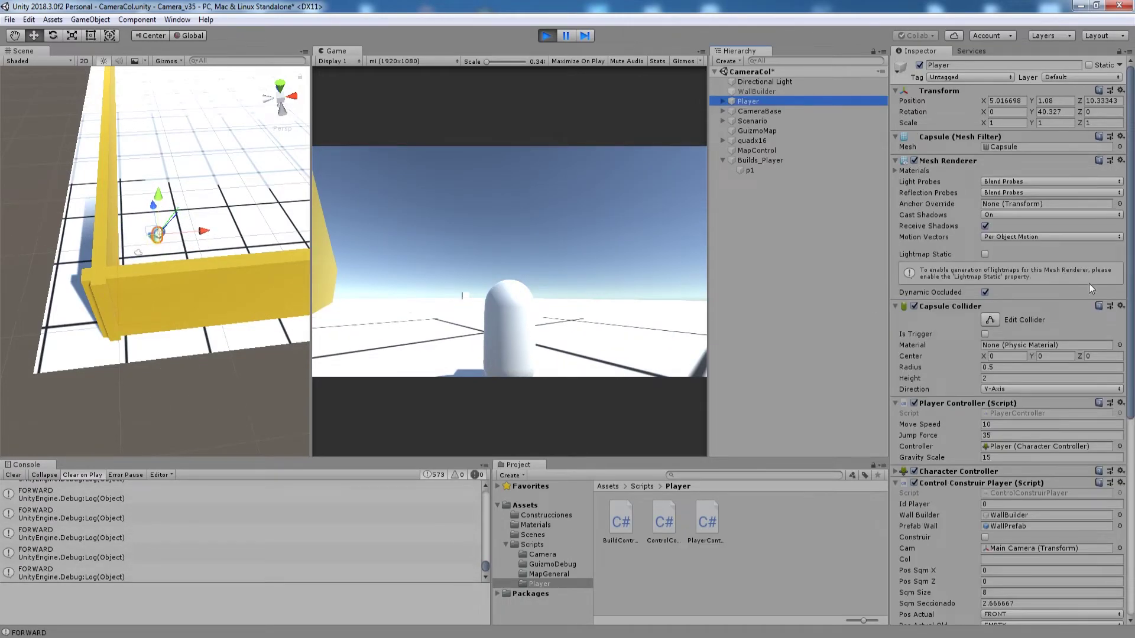
{"action": "left_click_drag", "start_coordinate": [1130, 313], "coordinate": [1127, 484]}
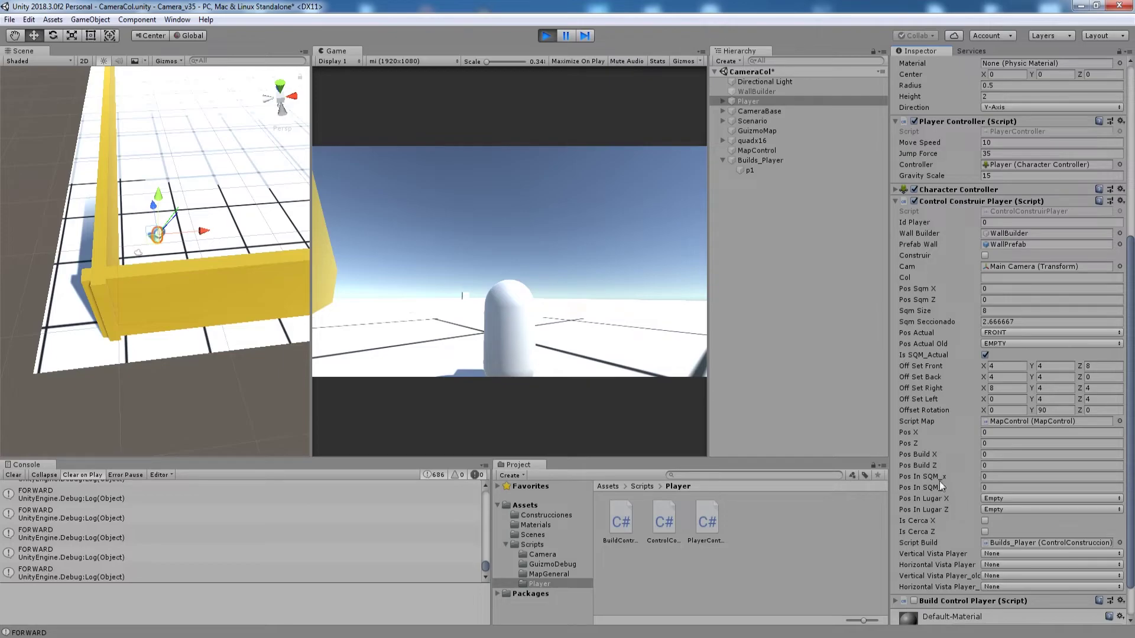
{"action": "left_click", "coordinate": [509, 261]}
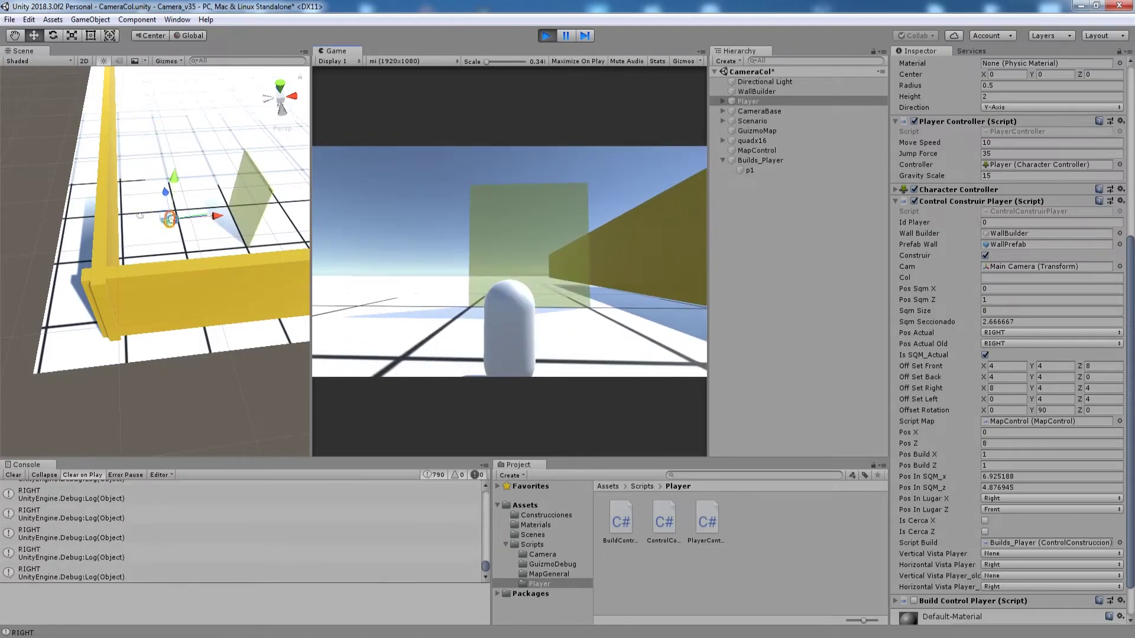
{"action": "key", "text": "super"}
{"action": "key", "text": "super"}
{"action": "scroll", "coordinate": [947, 532], "scroll_direction": "down", "scroll_amount": 3}
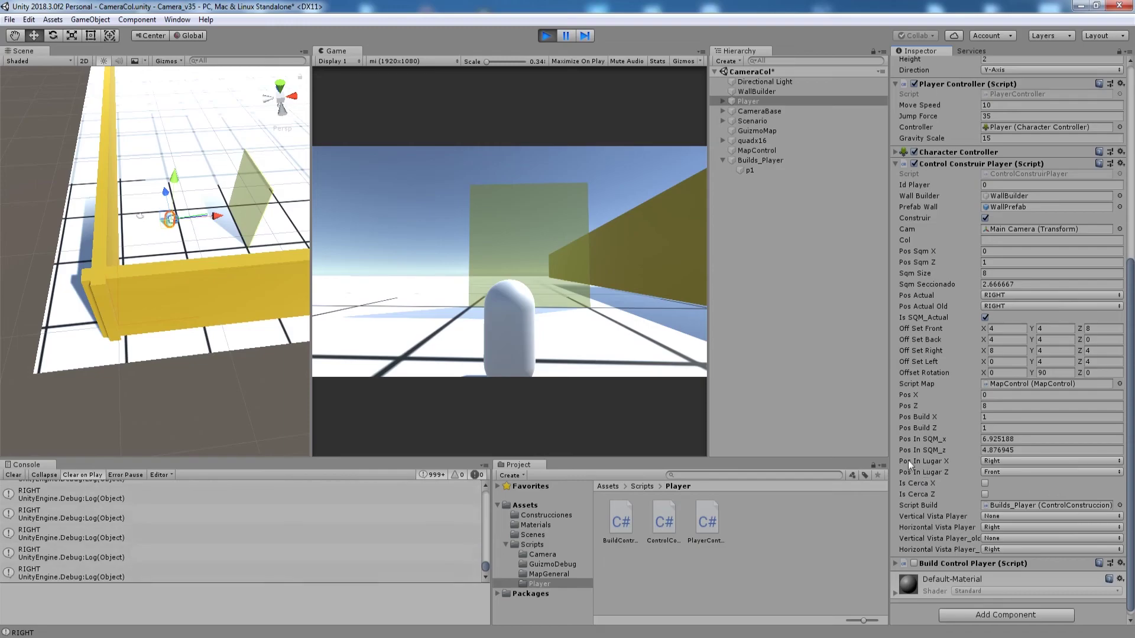
{"action": "left_click", "coordinate": [532, 267]}
- Walk the player toward the wall and turn left and back, watching the preview snap and rotate
{"action": "key", "text": "w"}
{"action": "key", "text": "a"}
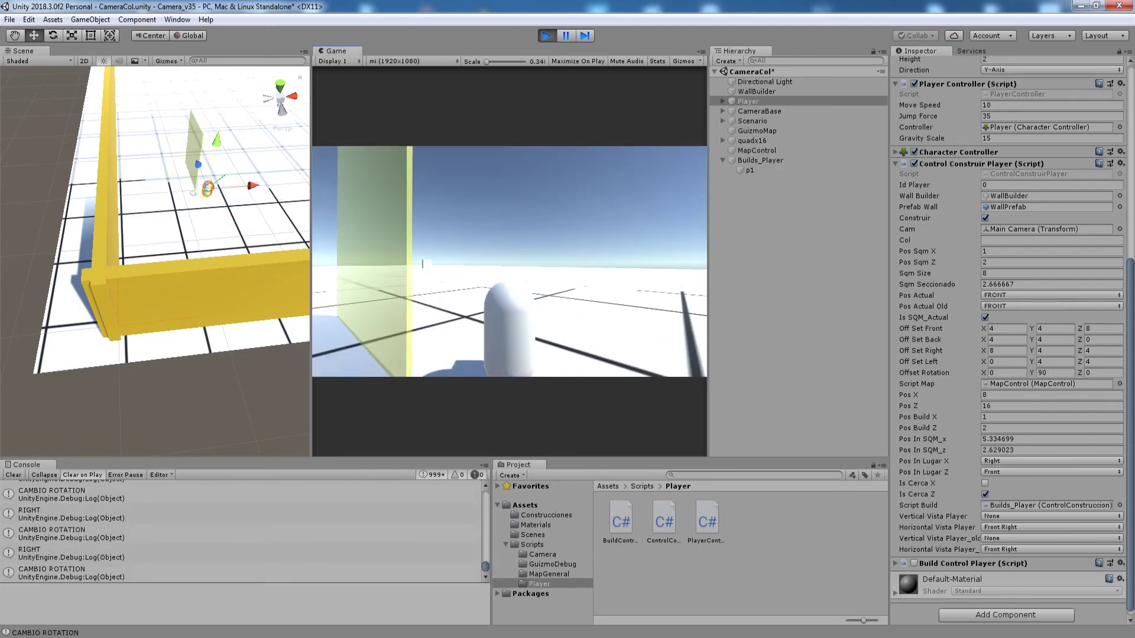
{"action": "key", "text": "w"}
{"action": "key", "text": "w"}
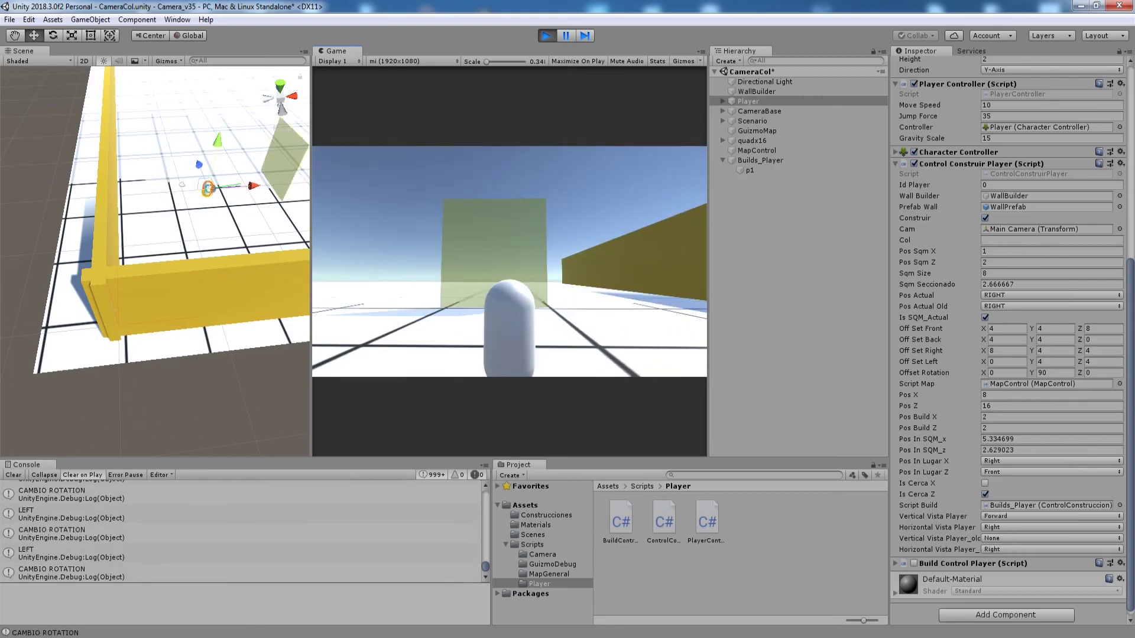
{"action": "key", "text": "a"}
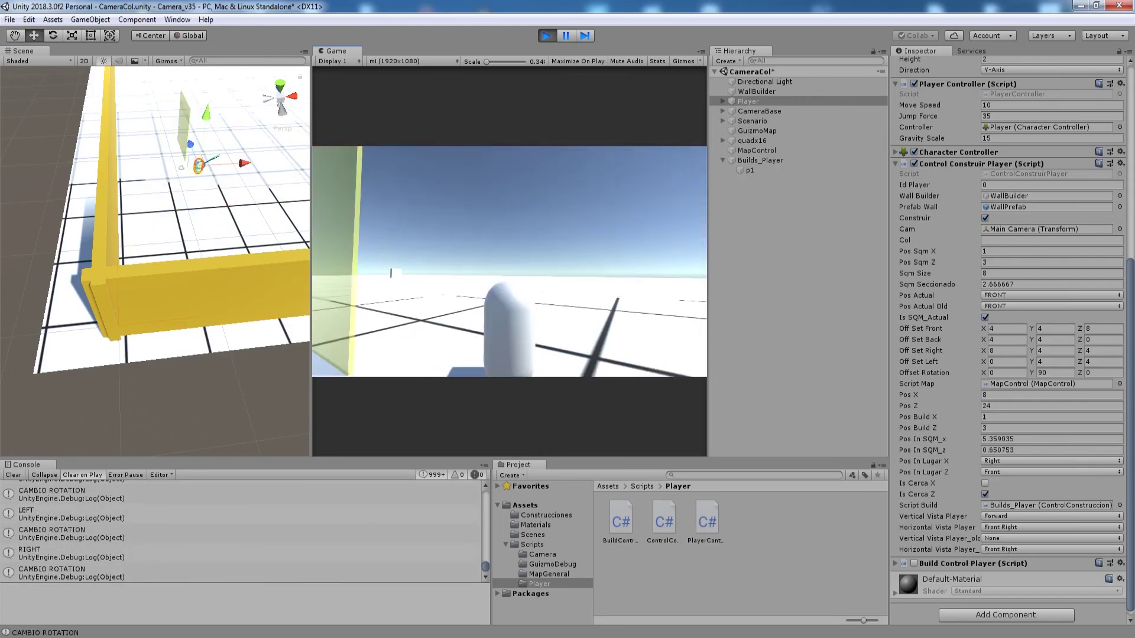
{"action": "key", "text": "w"}
- Turn right, step back one tile, and face the yellow wall so the preview sits at Pos Build 0, 2 facing FORWARD
{"action": "key", "text": "d"}
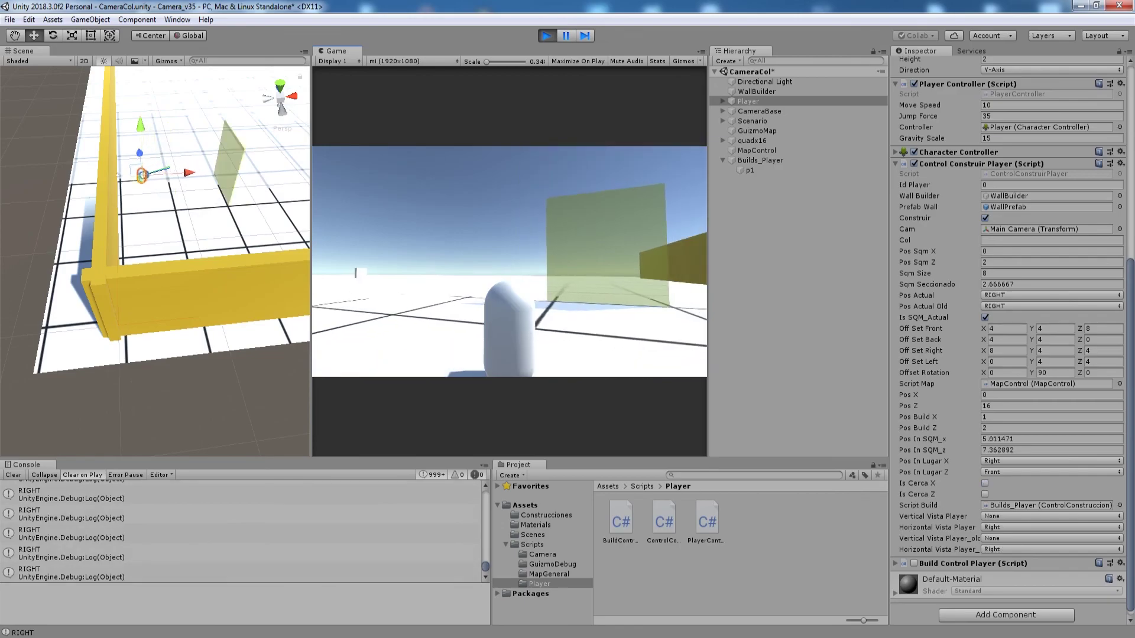
{"action": "key", "text": "d"}
{"action": "key", "text": "s"}
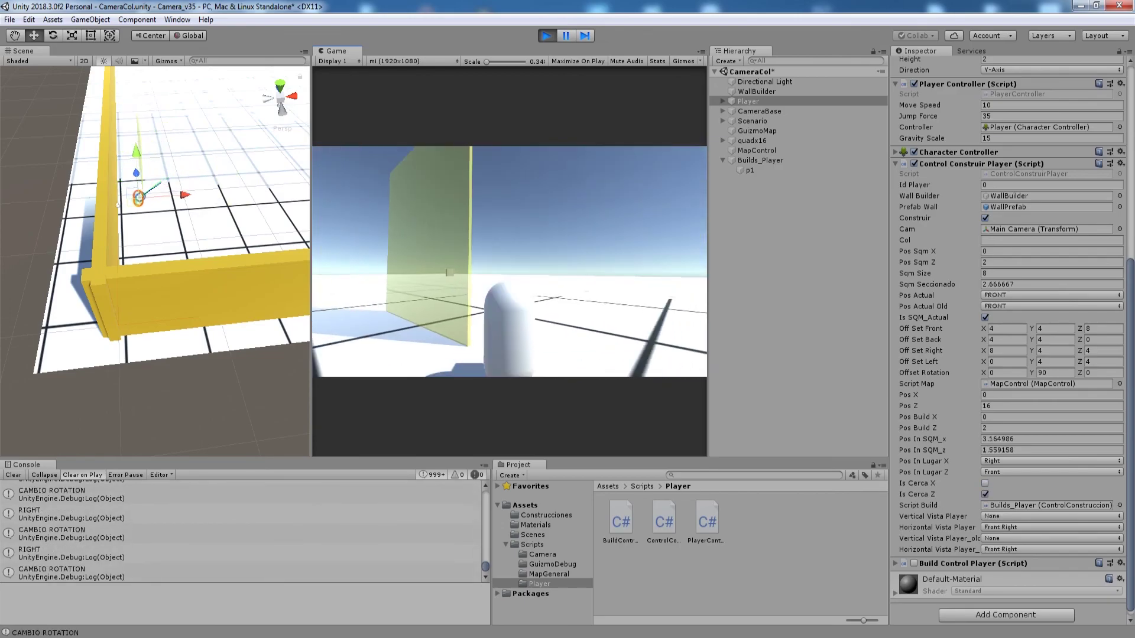
{"action": "key", "text": "w"}
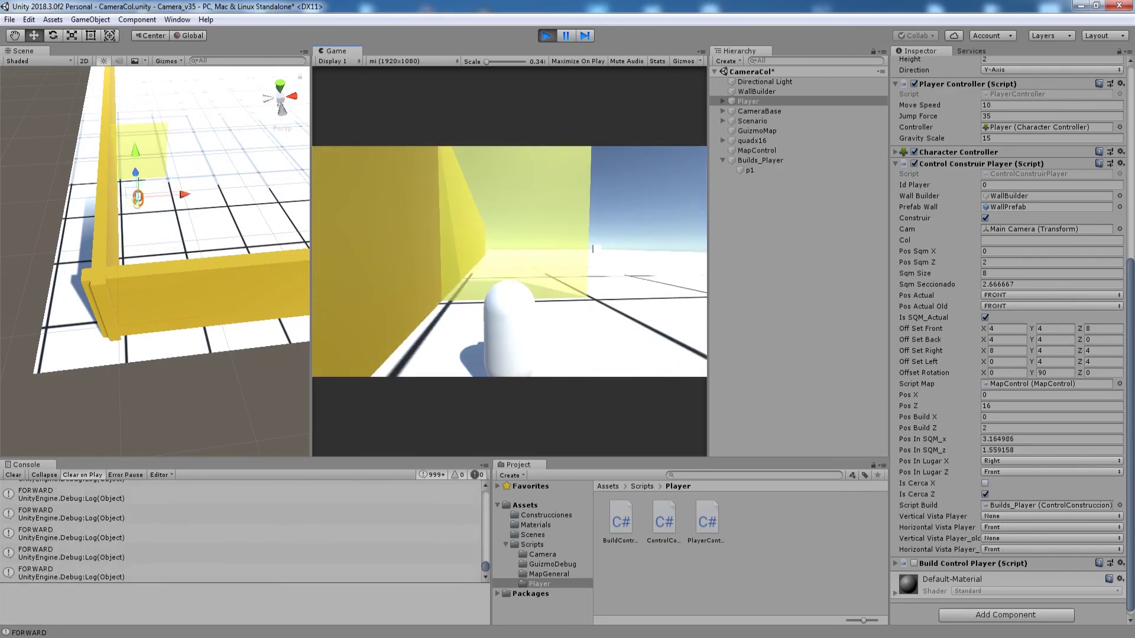